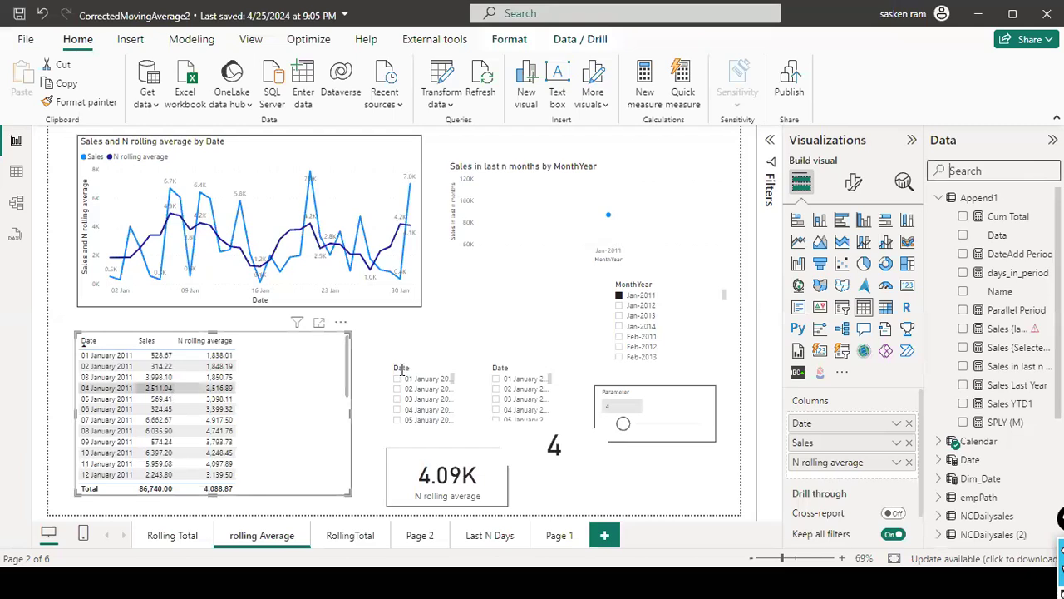
Search the data fields for "n roll" and open the formula of the N rolling average measure.
left_click(1017, 170)
type("n roll")
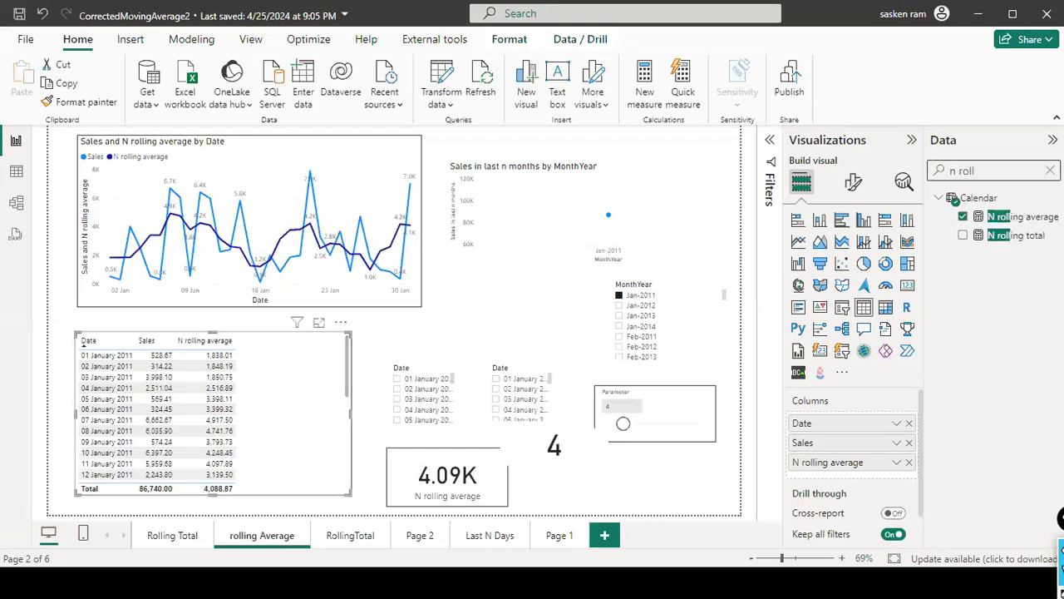
left_click(1022, 217)
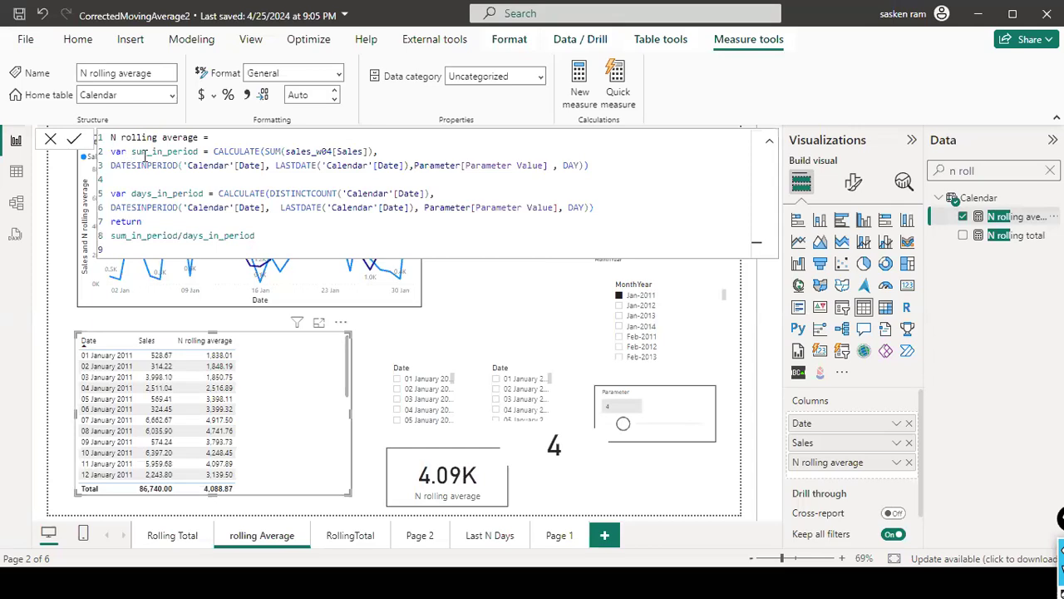
Examine the sum_in_period variable in the N rolling average formula, including its CALCULATE, SUM and DATESINPERIOD expression.
double_click(144, 159)
left_click(199, 141)
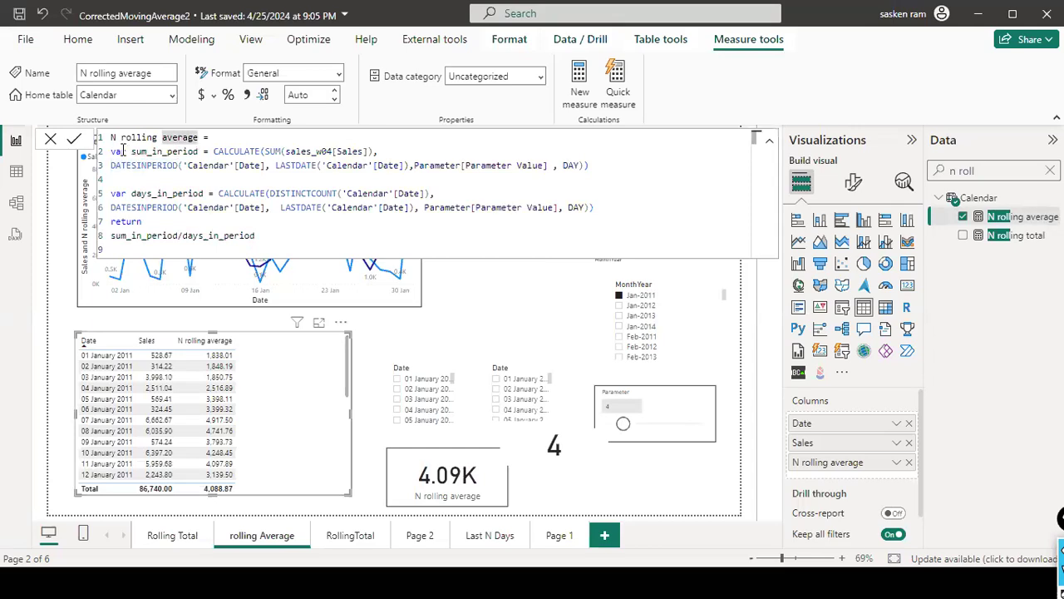
left_click(123, 152)
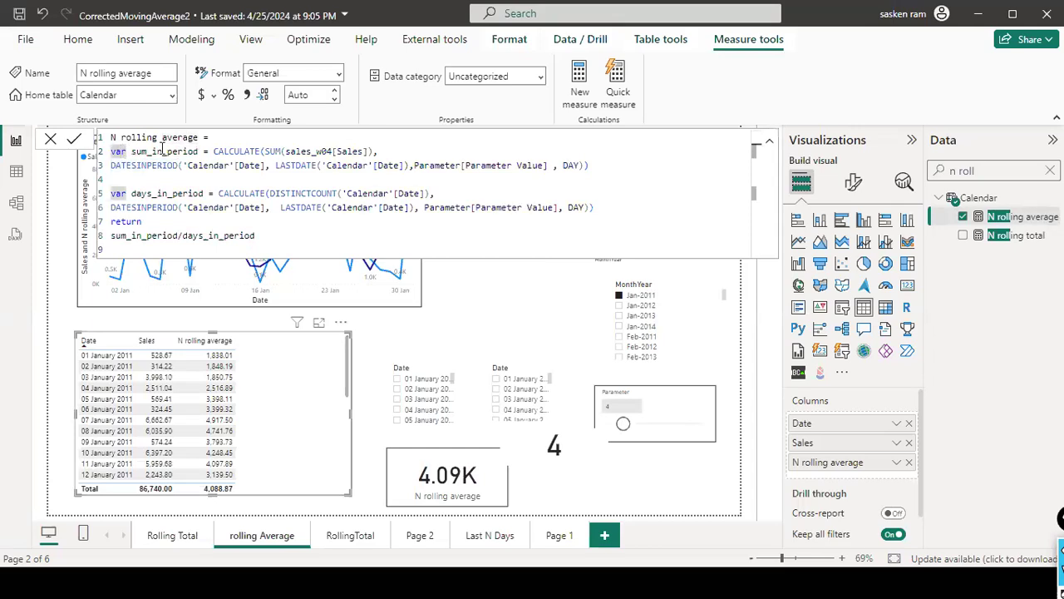
left_click(146, 152)
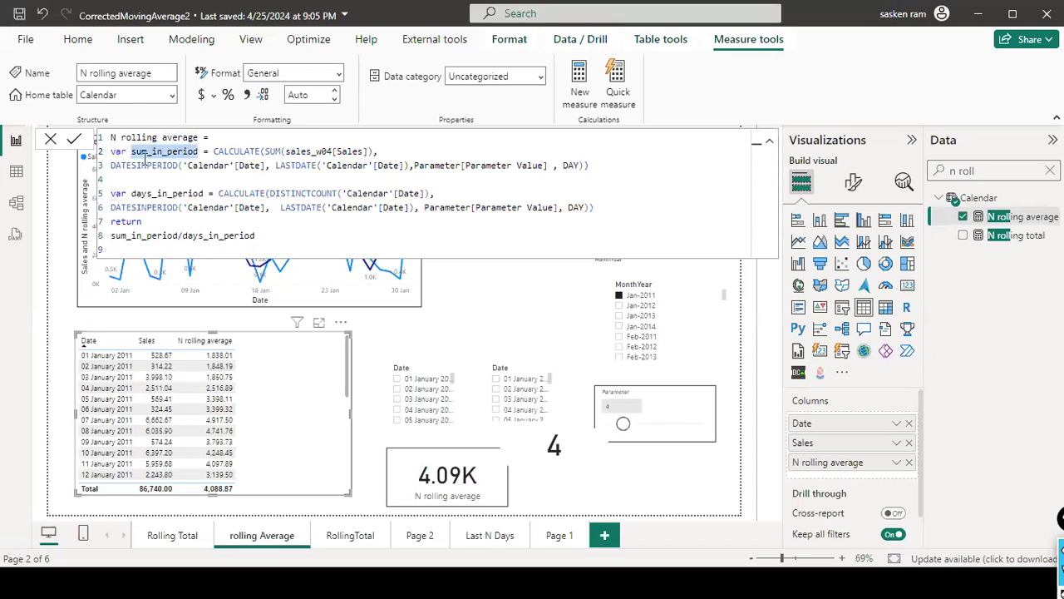
key("Down")
left_click(155, 150)
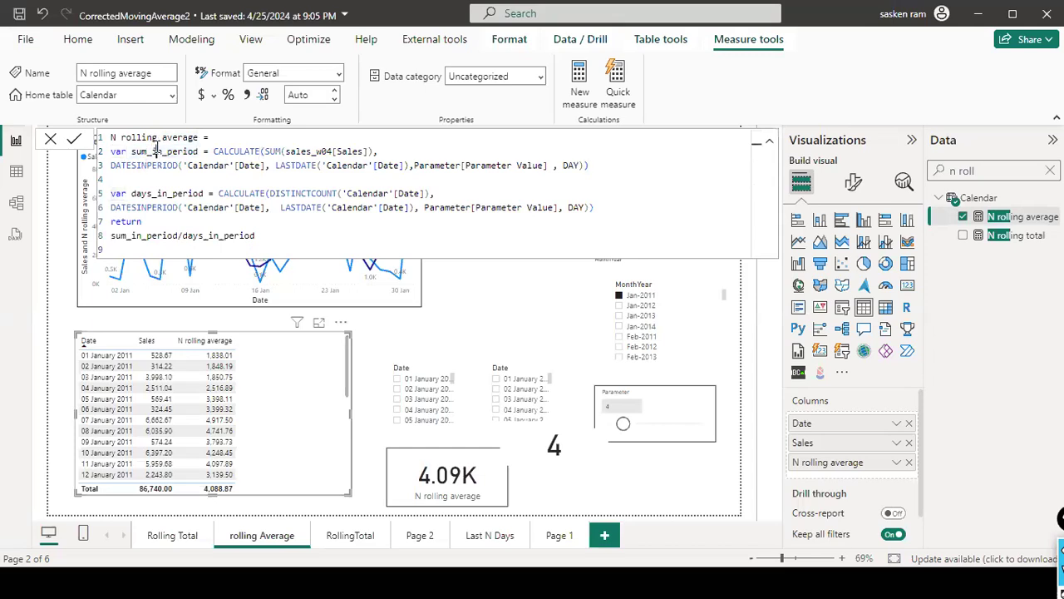
double_click(156, 151)
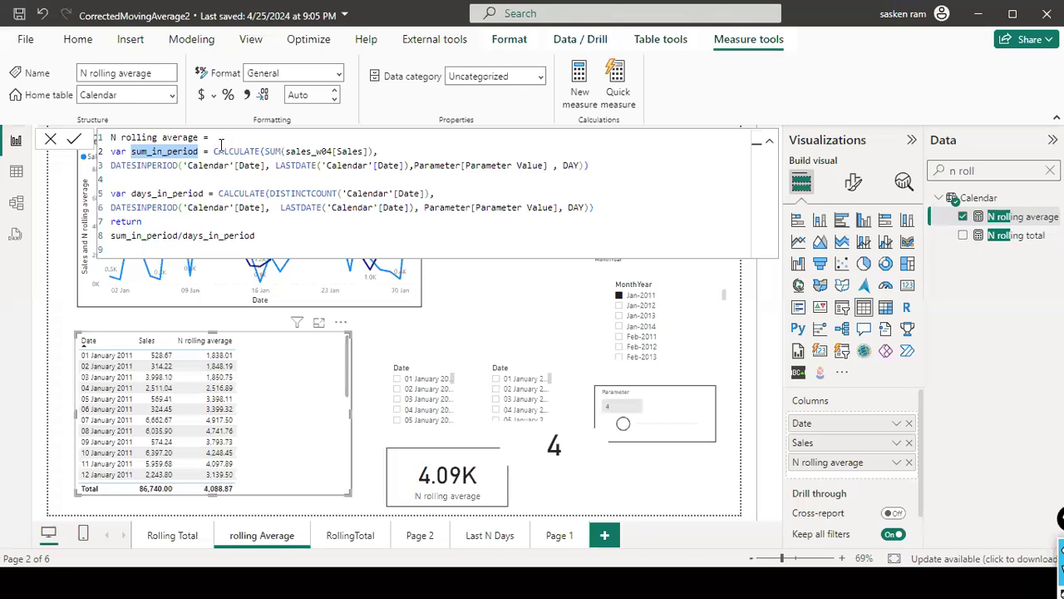
left_click_drag(219, 147, 604, 166)
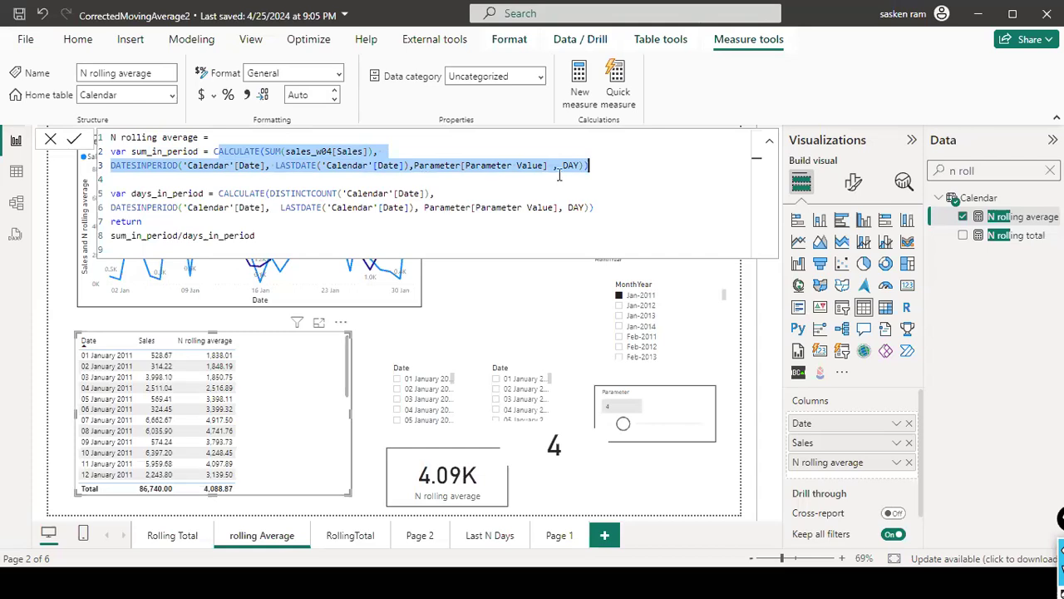
Trace how the Parameter slicer feeds Parameter Value and the DAY interval in both DATESINPERIOD calls of the formula.
left_click(623, 427)
left_click_drag(465, 175, 588, 357)
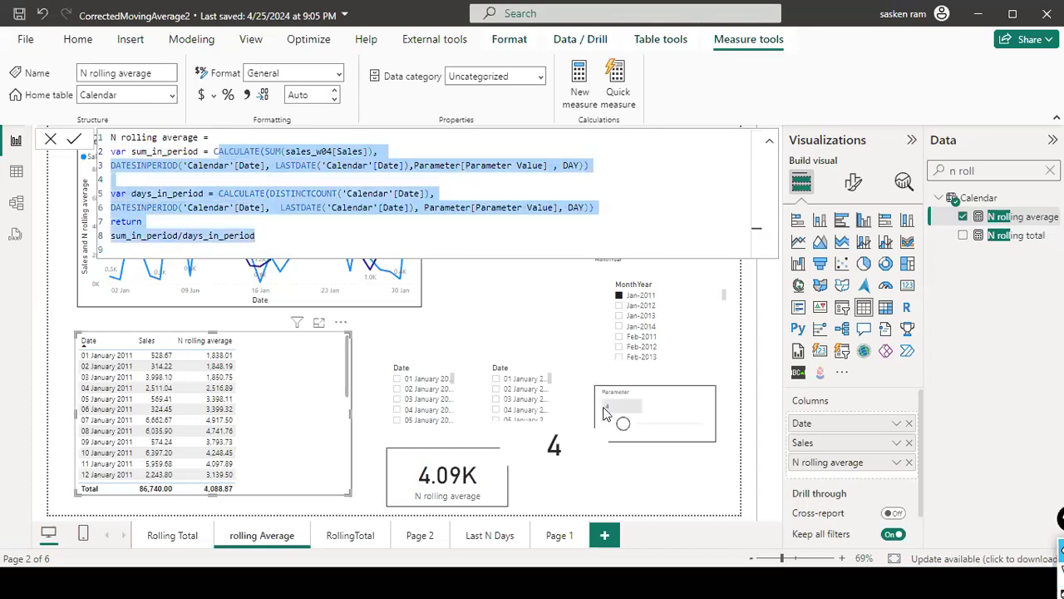
mouse_move(604, 411)
left_mouse_down()
mouse_move(508, 226)
mouse_move(496, 177)
left_mouse_up()
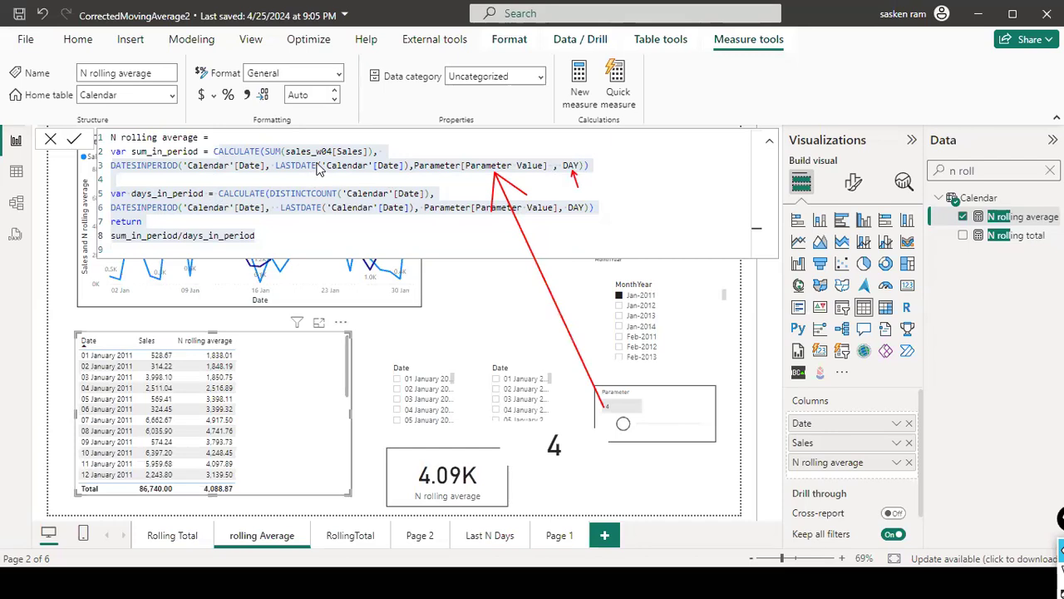
left_click_drag(686, 211, 599, 211)
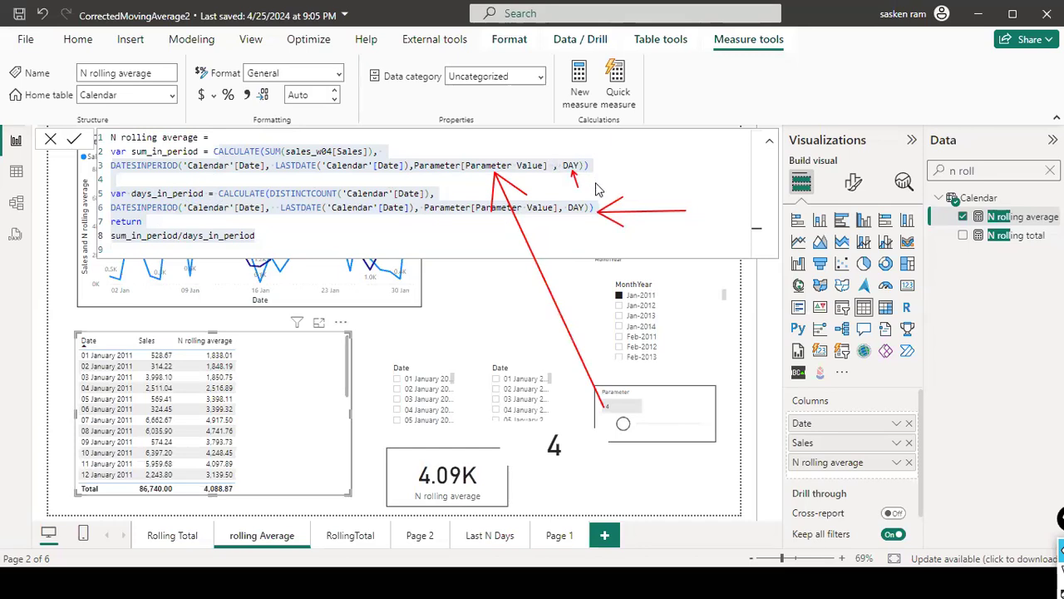
left_click_drag(676, 164, 600, 166)
Trace the sum_in_period and days_in_period variables into the return expression, and close the formula without changing it.
mouse_move(119, 139)
left_mouse_down()
mouse_move(142, 155)
mouse_move(143, 196)
left_mouse_up()
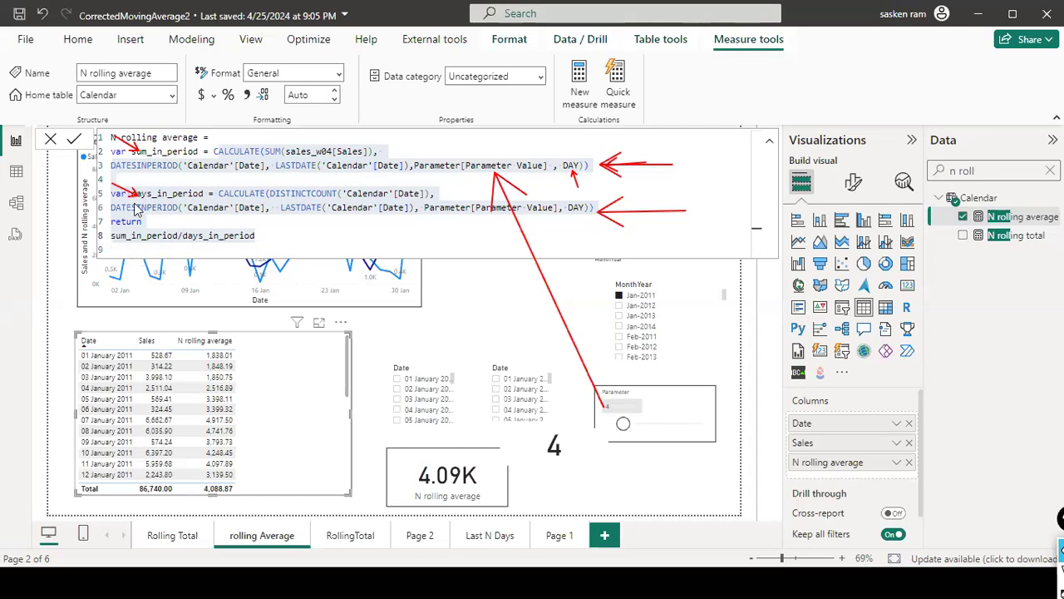
left_click_drag(164, 160, 146, 236)
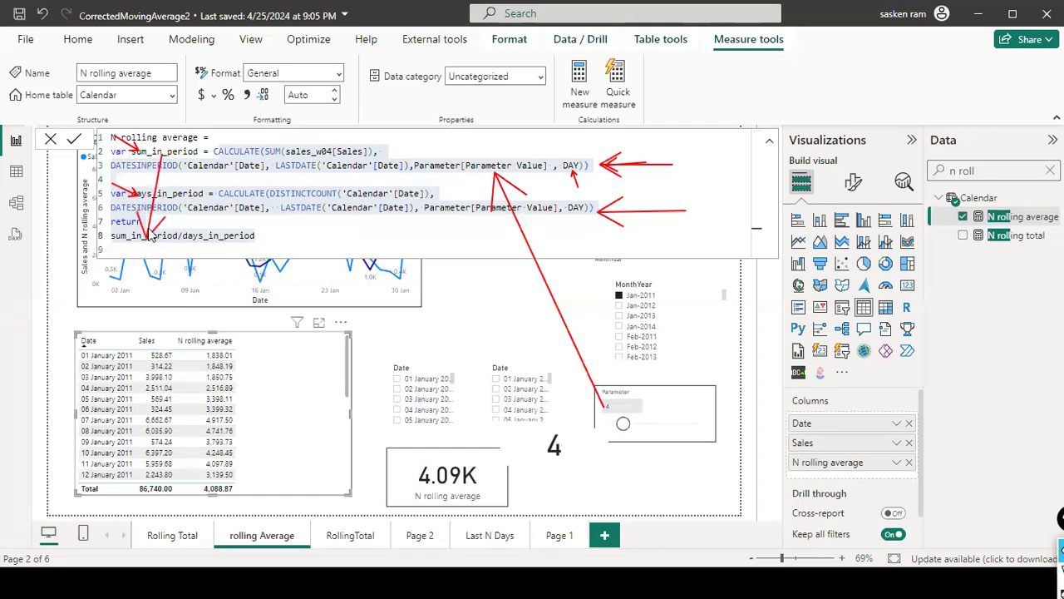
left_click_drag(148, 200, 204, 235)
left_click_drag(79, 127, 118, 151)
left_click_drag(72, 178, 116, 197)
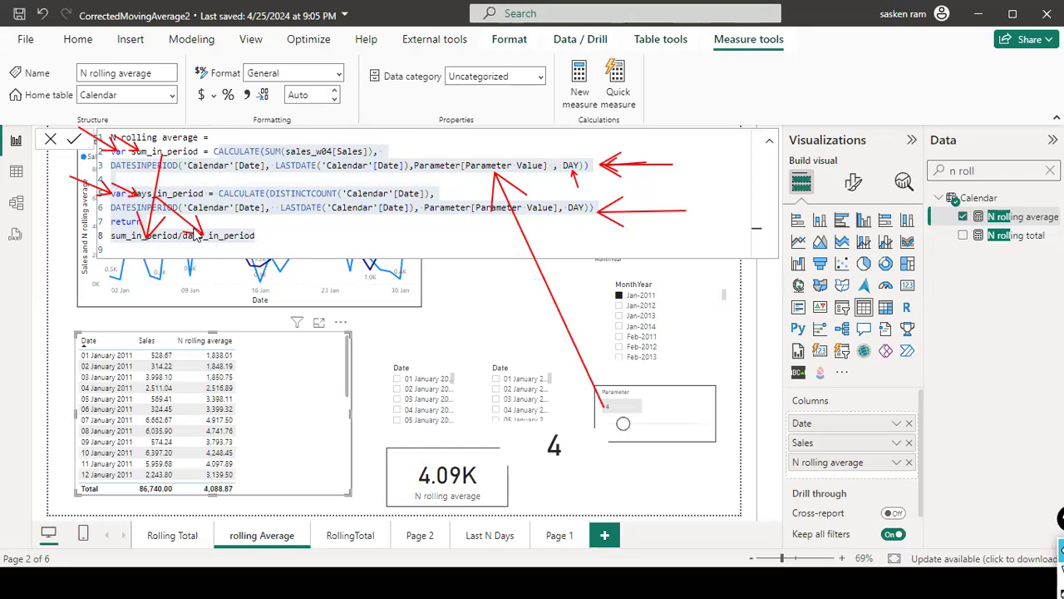
left_click_drag(55, 221, 104, 226)
left_click_drag(56, 147, 106, 153)
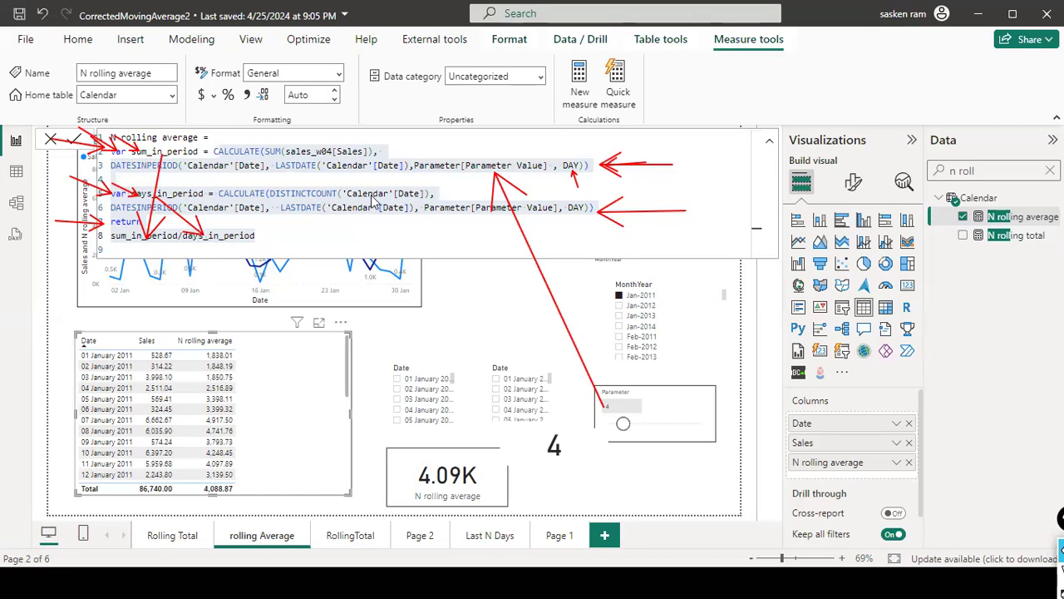
key("Escape")
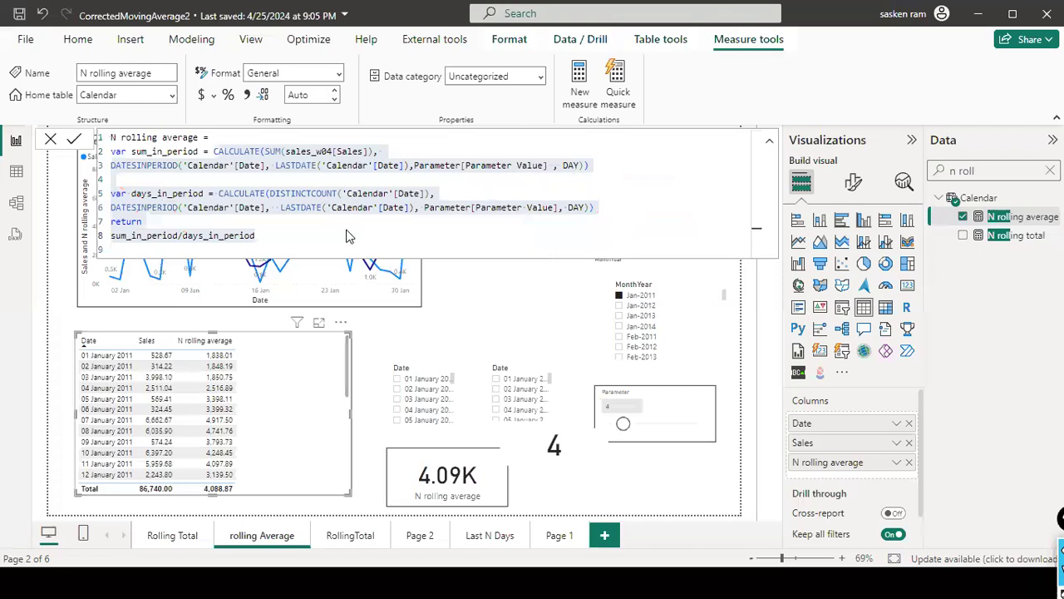
left_click(51, 140)
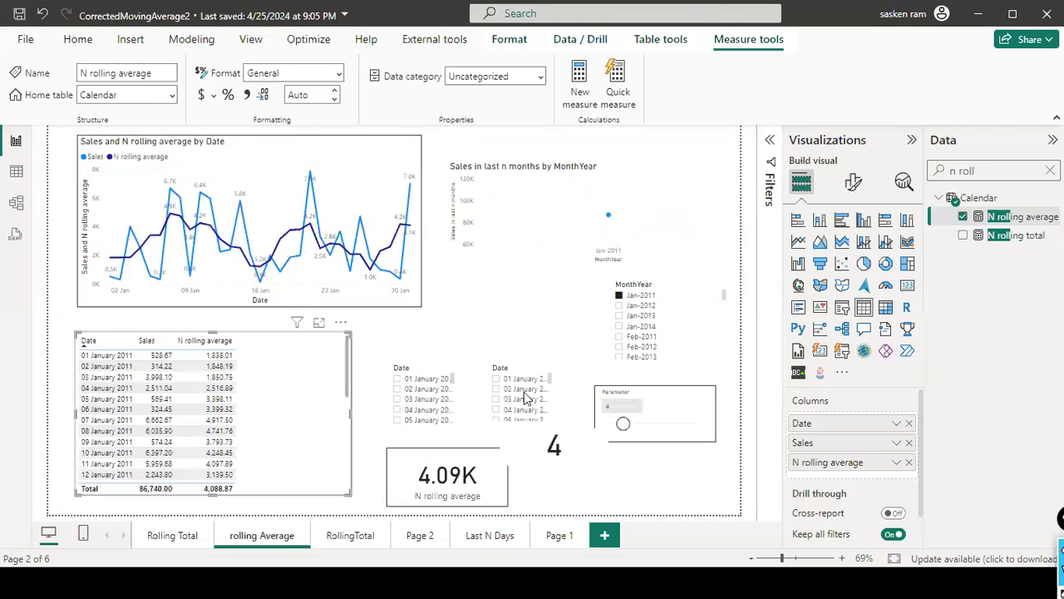
Set the Parameter slicer to 2 so the rolling average covers two days.
left_click_drag(623, 426, 609, 426)
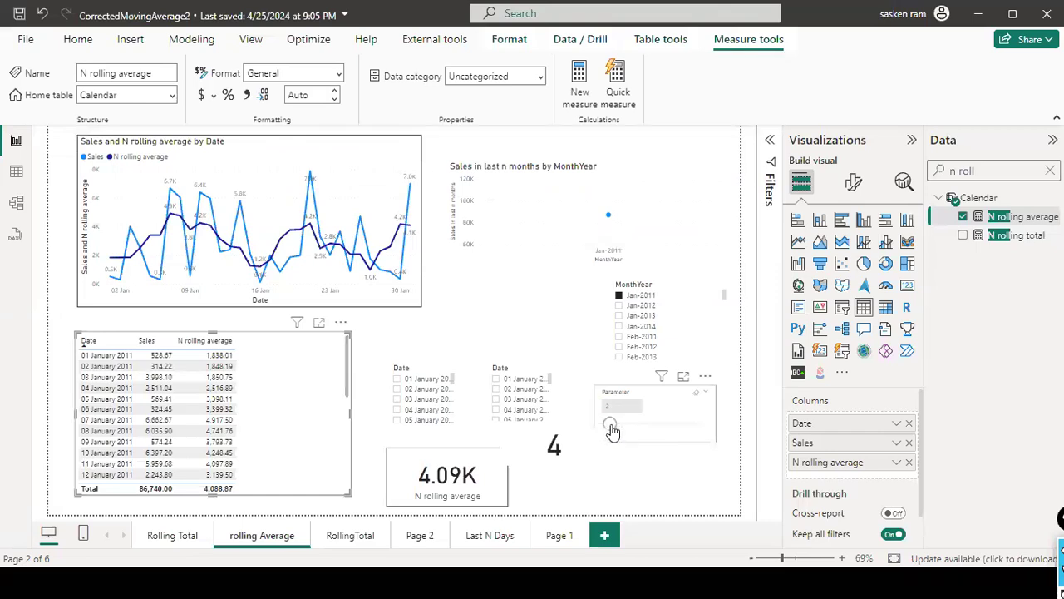
left_click(670, 424)
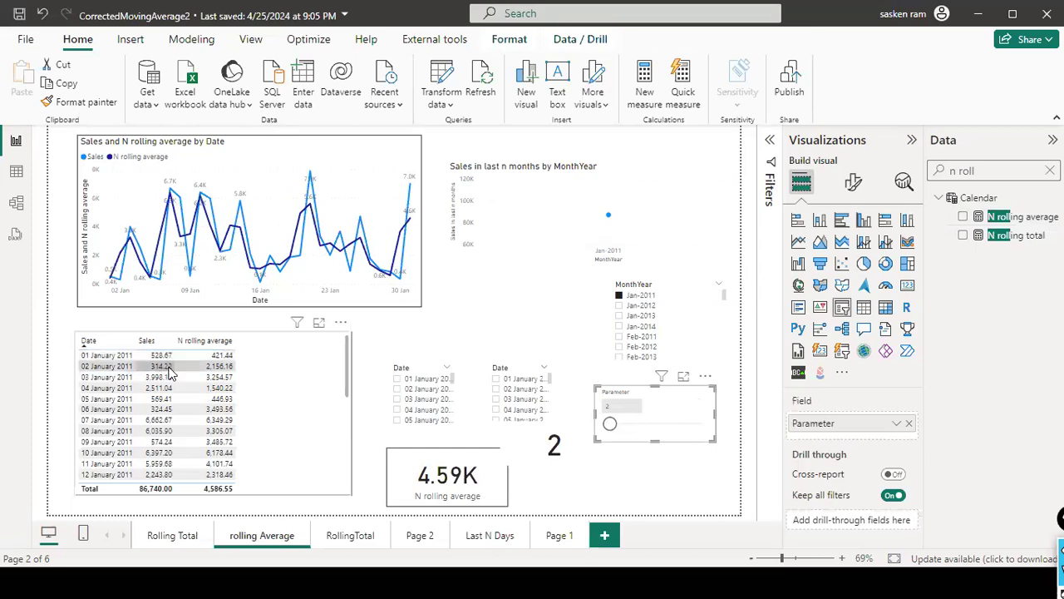
Compare consecutive pairs of daily Sales values with the N rolling average column in the table, using the two-day Parameter setting.
key("ctrl+shift+3")
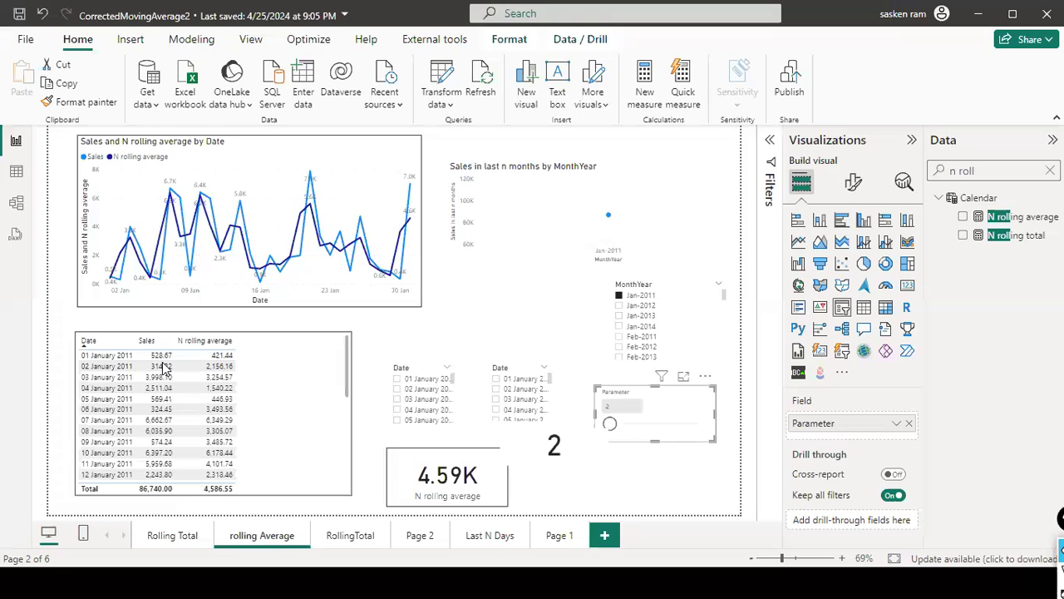
mouse_move(145, 347)
left_mouse_down()
mouse_move(166, 379)
mouse_move(173, 372)
left_mouse_up()
mouse_move(194, 360)
left_mouse_down()
mouse_move(701, 432)
mouse_move(602, 418)
mouse_move(606, 411)
left_mouse_up()
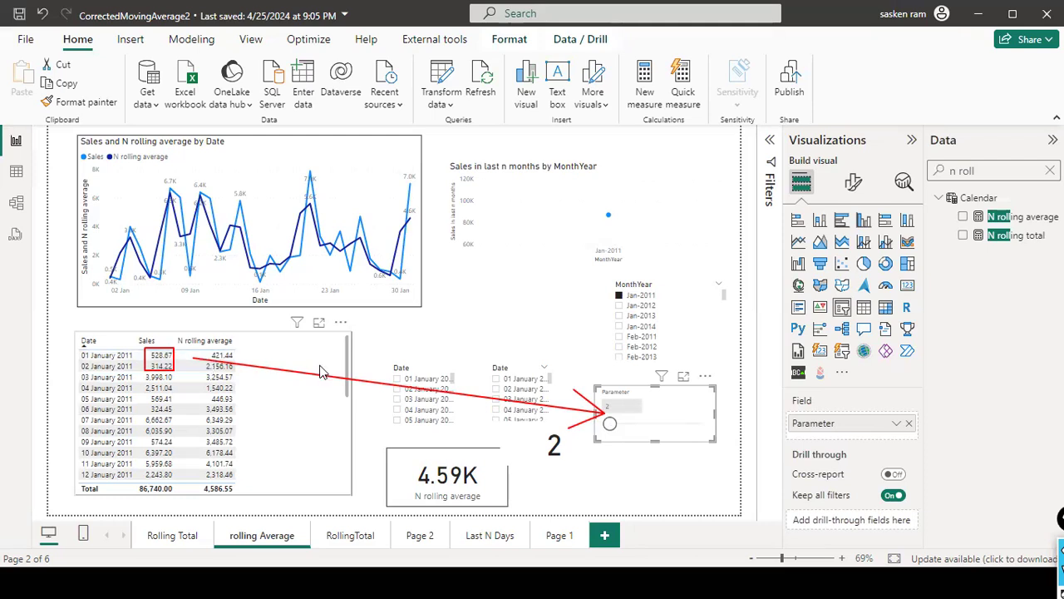
left_click(226, 360)
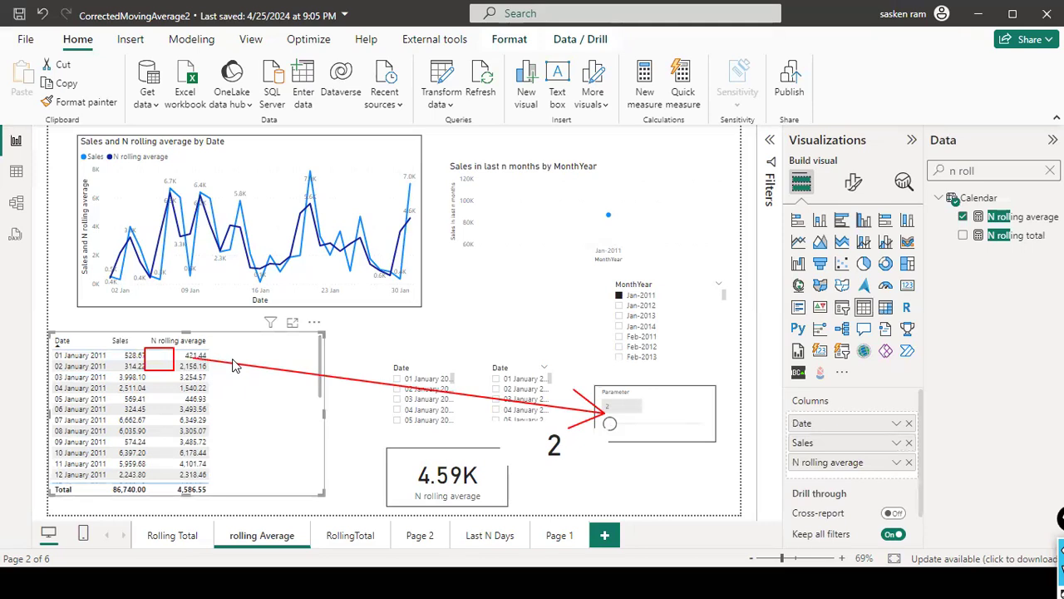
mouse_move(259, 351)
left_mouse_down()
mouse_move(193, 350)
mouse_move(214, 365)
mouse_move(201, 355)
left_mouse_up()
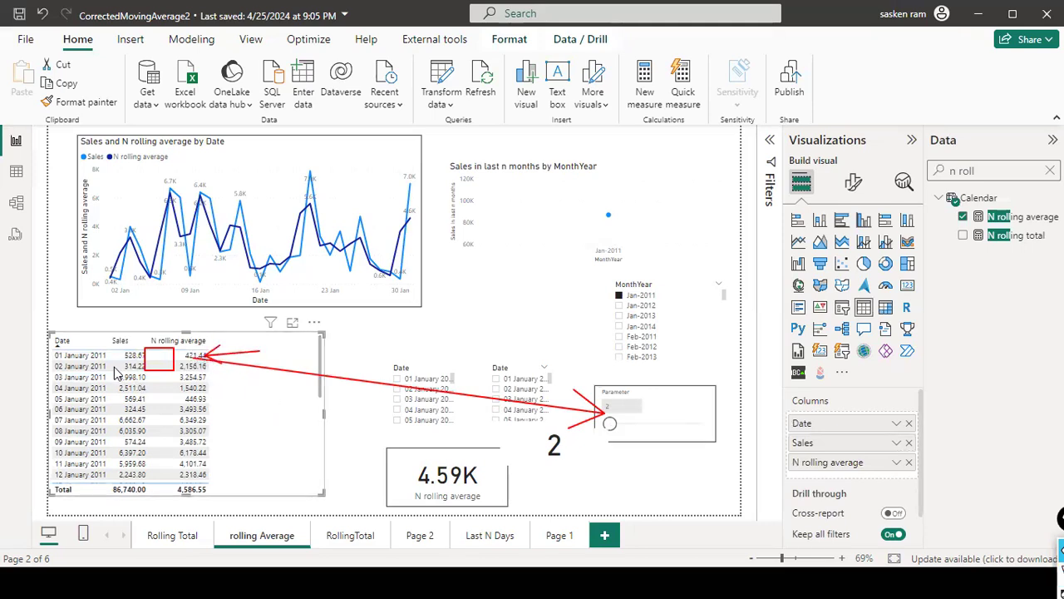
mouse_move(110, 363)
left_mouse_down()
mouse_move(125, 385)
mouse_move(154, 382)
mouse_move(146, 391)
left_mouse_up()
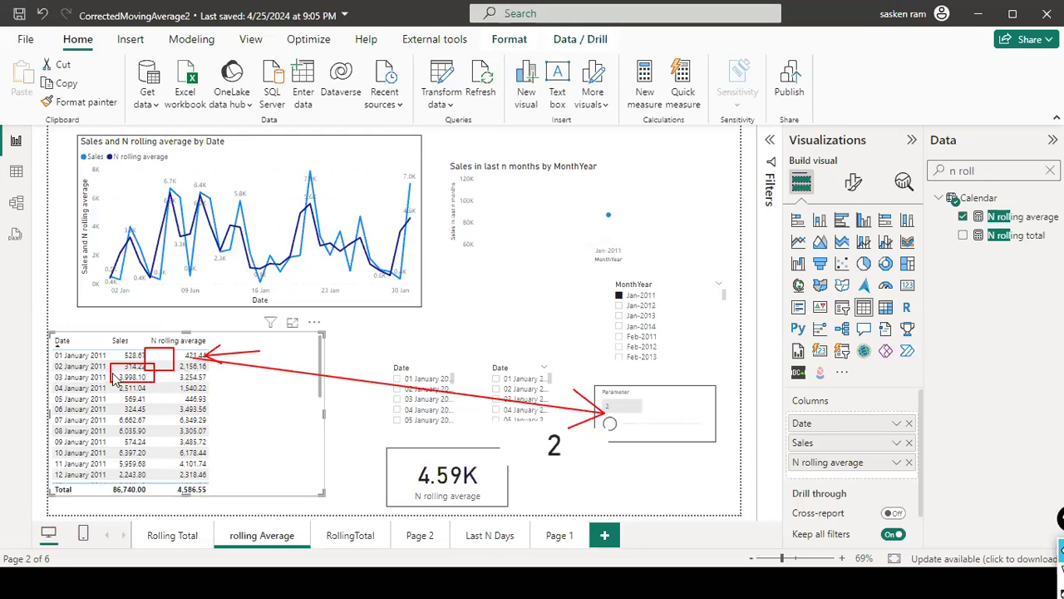
left_click_drag(113, 381, 153, 397)
left_click_drag(155, 381, 181, 379)
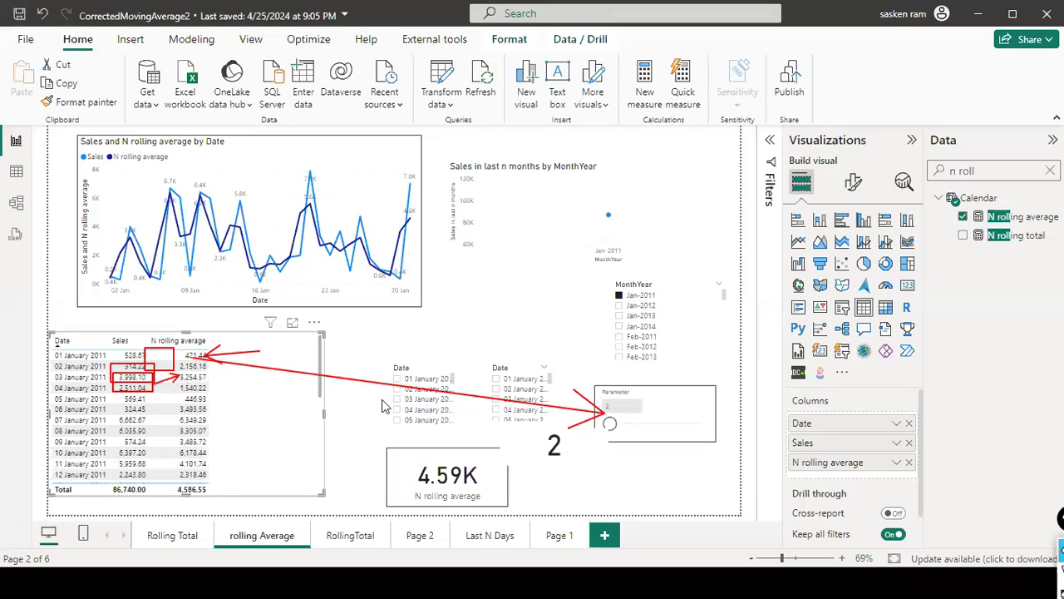
key("Escape")
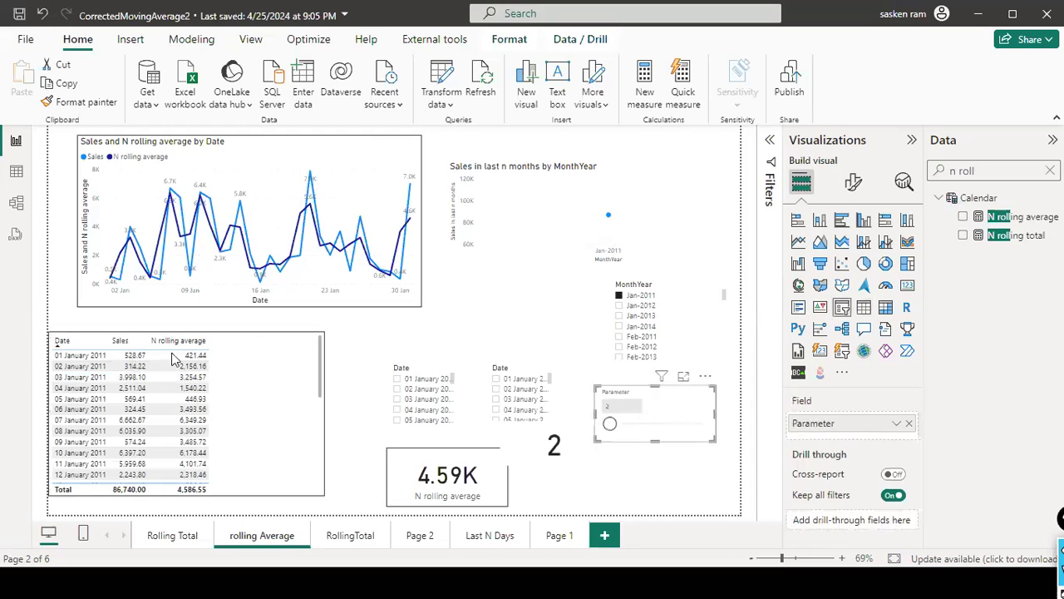
Reopen the N rolling average formula and review its sum_in_period variable against the Parameter slicer value.
left_click(1016, 216)
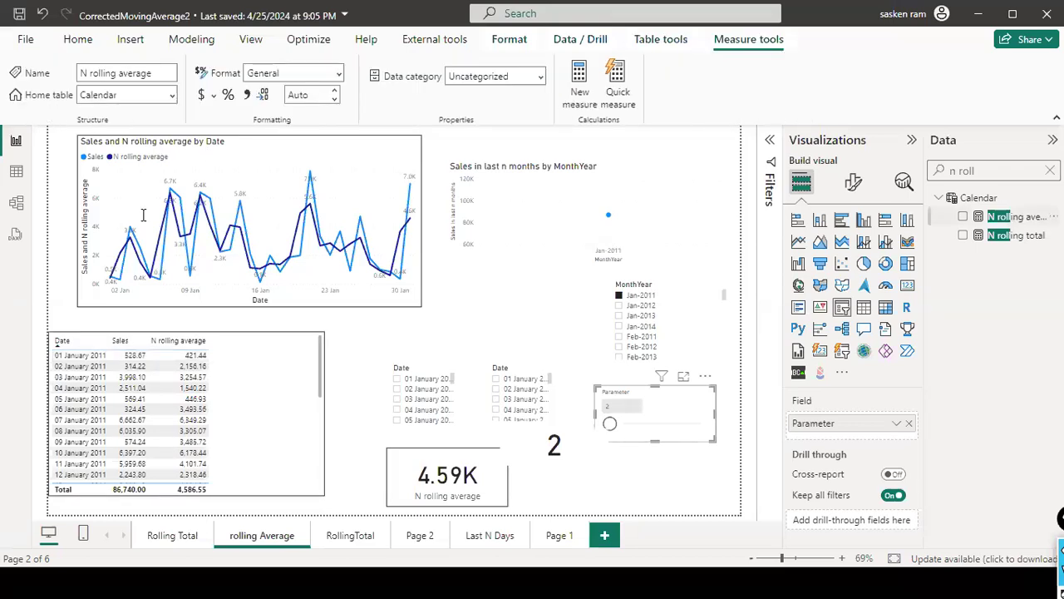
left_click(163, 152)
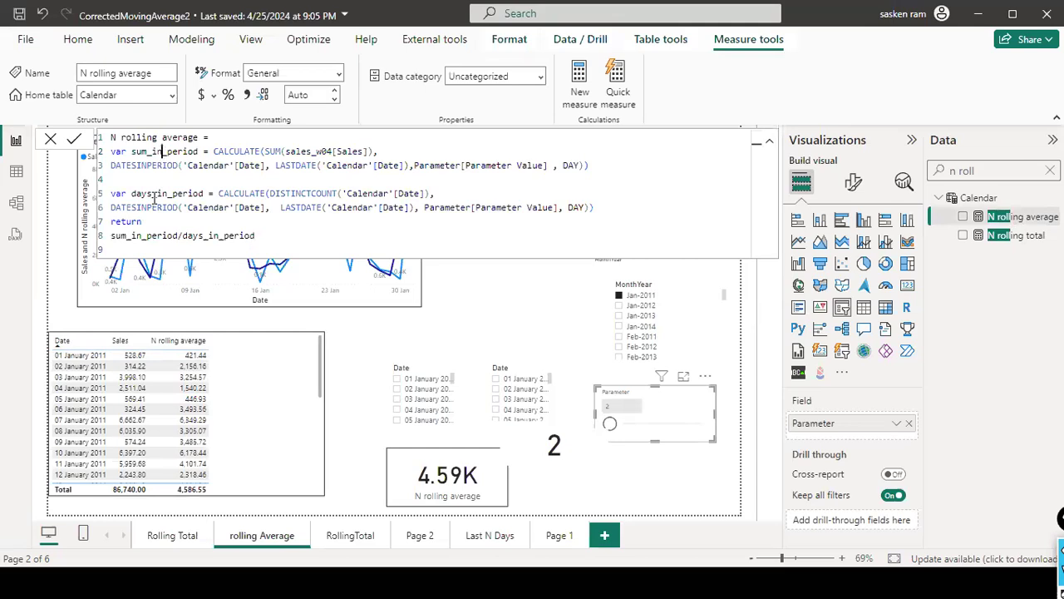
double_click(184, 151)
double_click(195, 138)
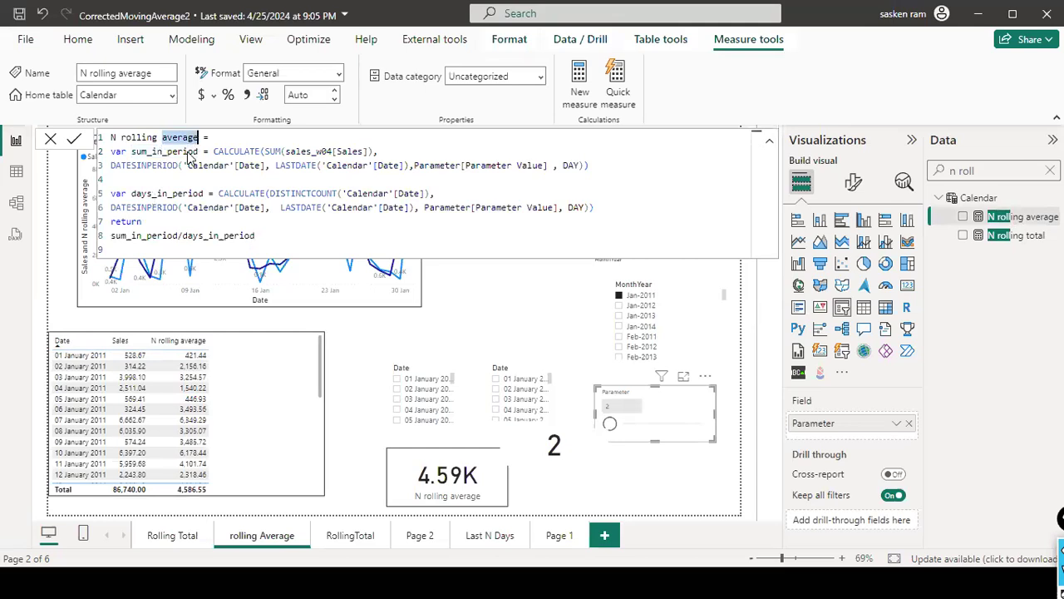
double_click(188, 153)
double_click(615, 407)
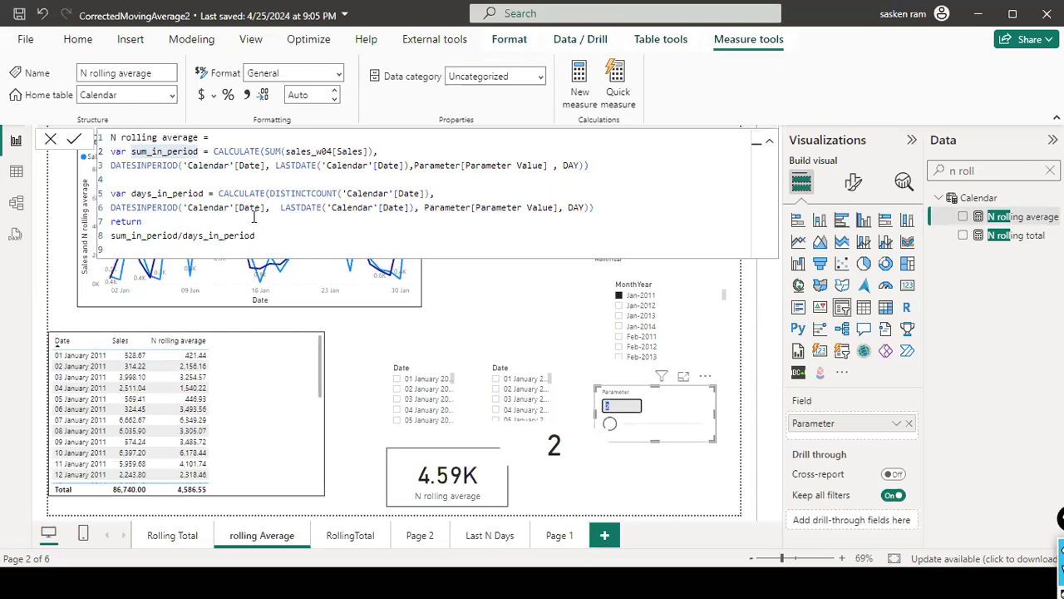
Review the days_in_period calculation and the sum_in_period/days_in_period division, and close the formula without changing it.
left_click_drag(217, 193, 254, 218)
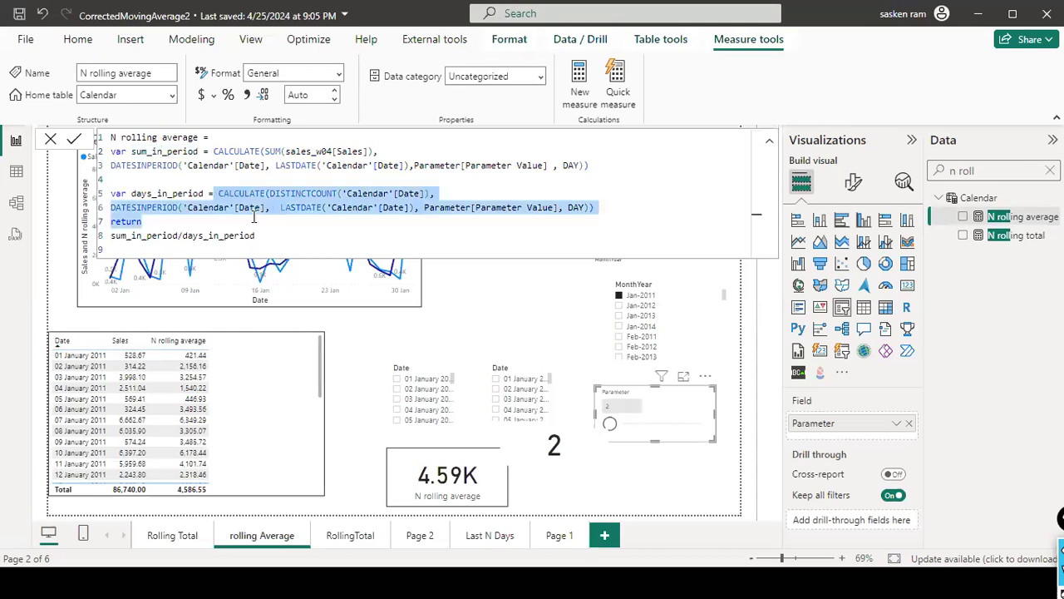
left_click(135, 242)
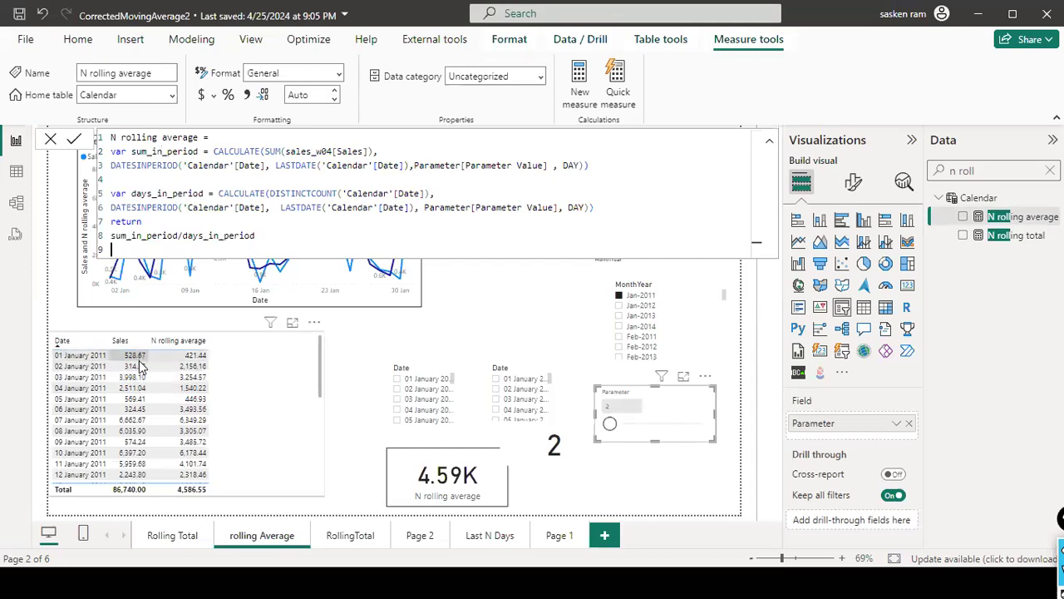
left_click_drag(198, 167, 555, 167)
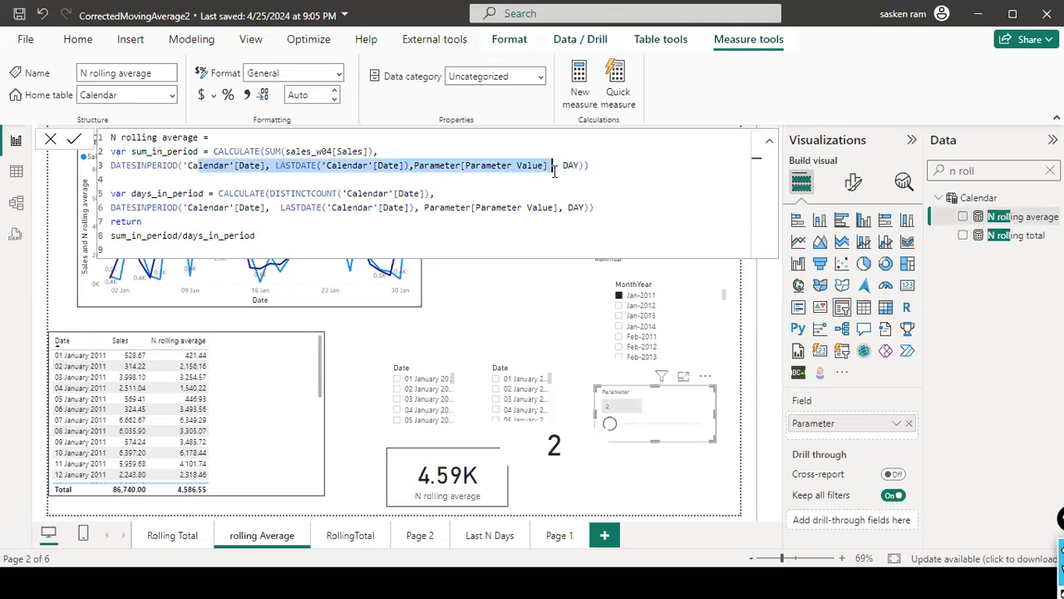
left_click_drag(159, 219, 333, 194)
left_click(269, 232)
left_click_drag(132, 237, 277, 237)
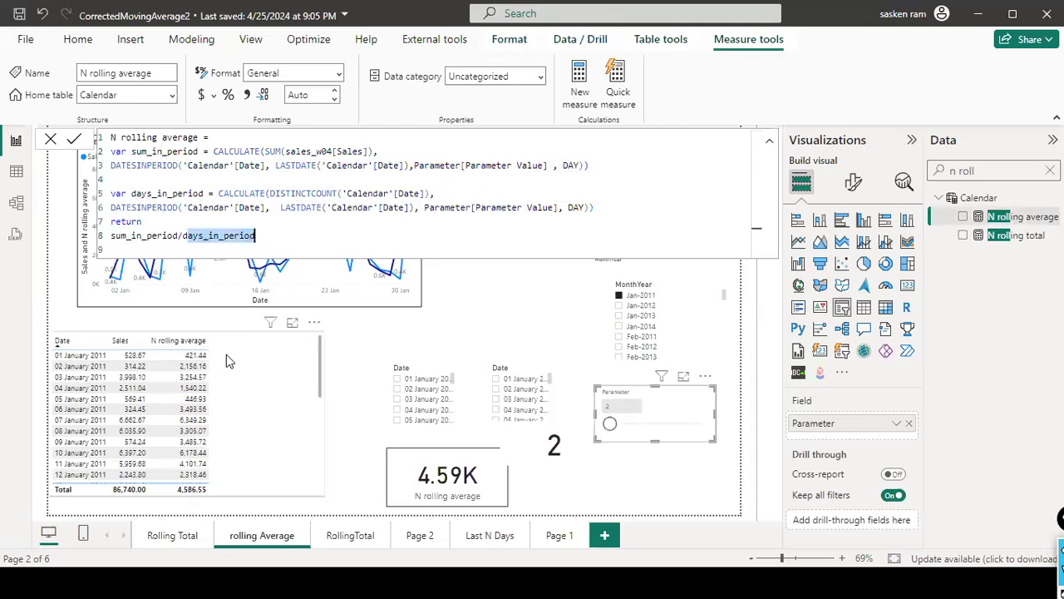
left_click(50, 139)
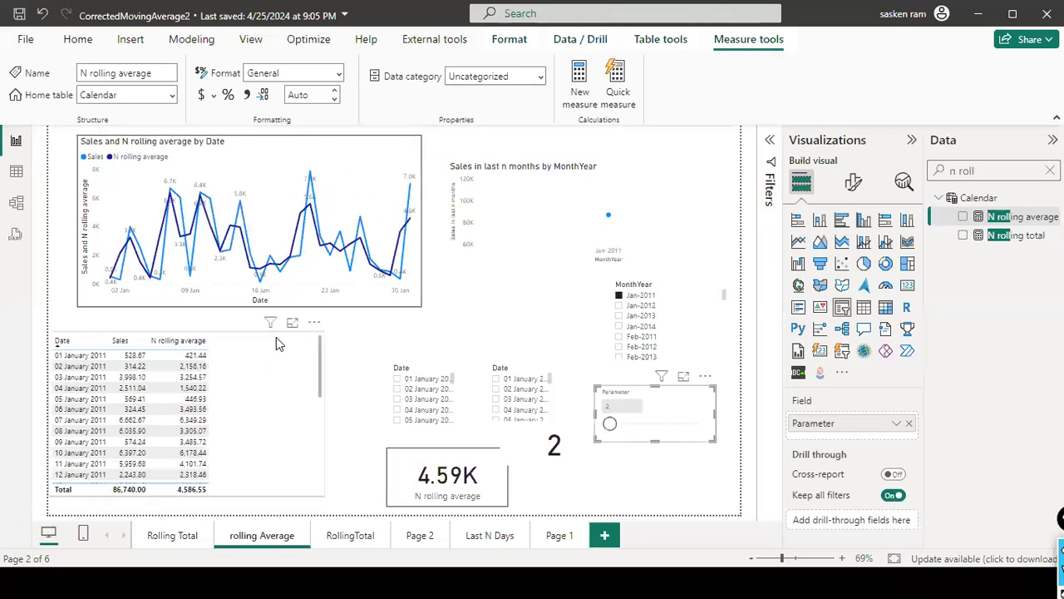
Inspect the 21 January 2011 data point on the Sales and N rolling average by Date line chart.
left_click(326, 172)
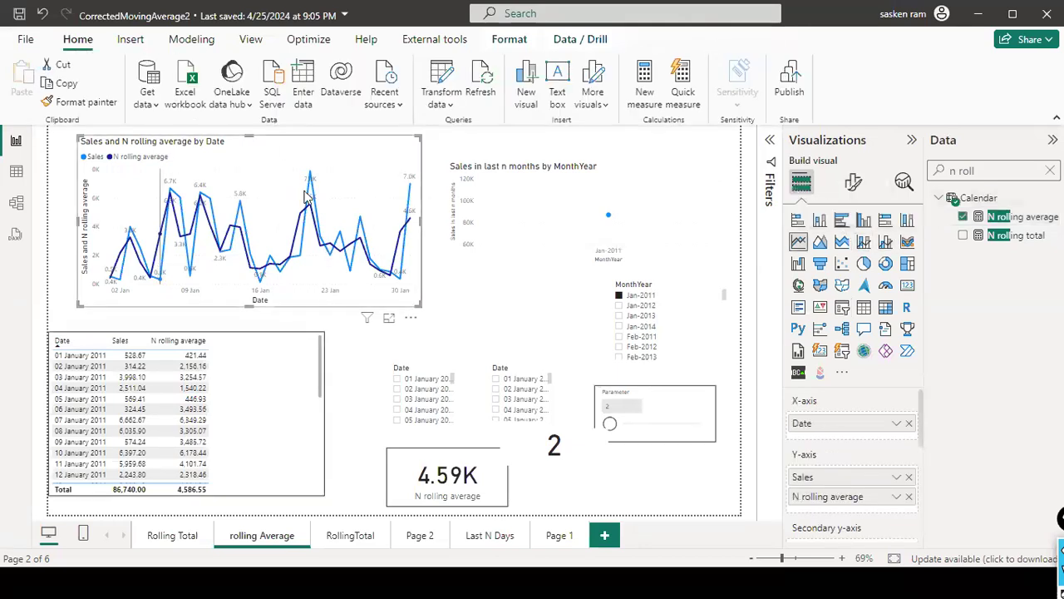
mouse_move(313, 188)
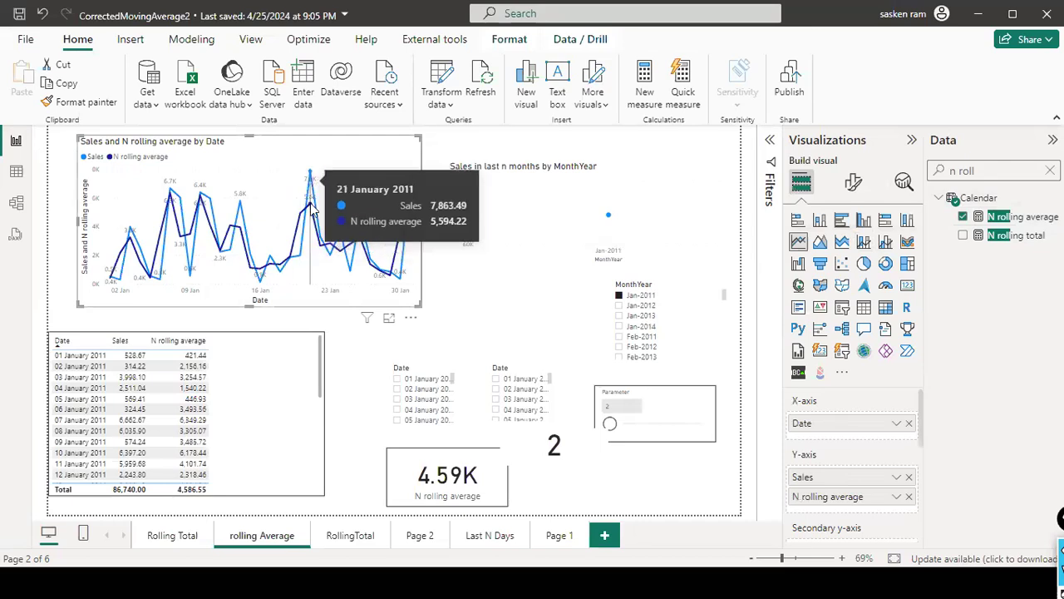